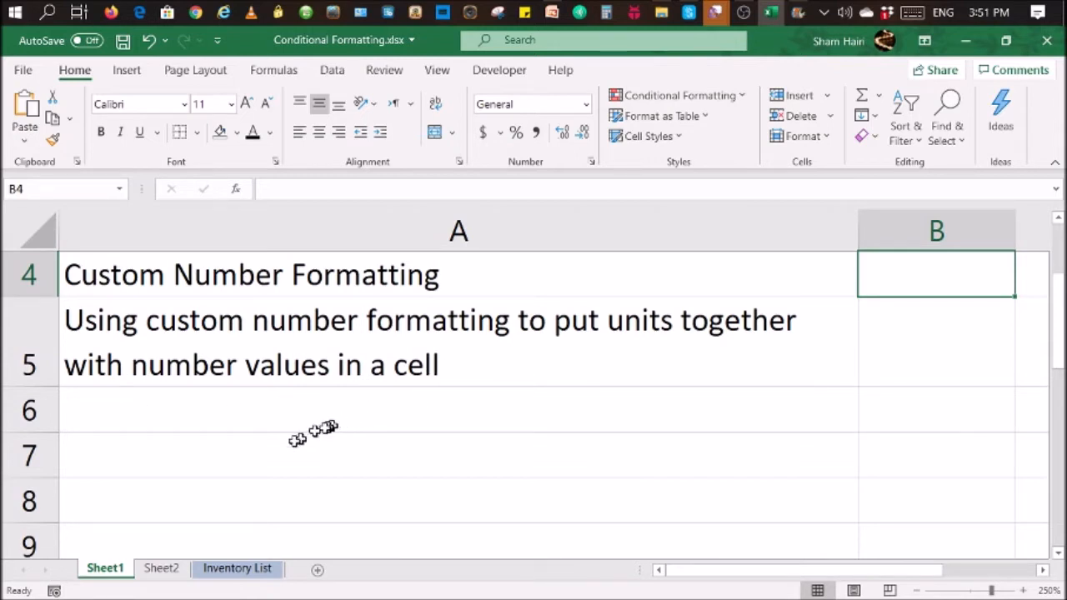
# On Sheet2, enter the weights with typed units: 10 kg for item A and 20 kg for item B.
pyautogui.click(161, 568)
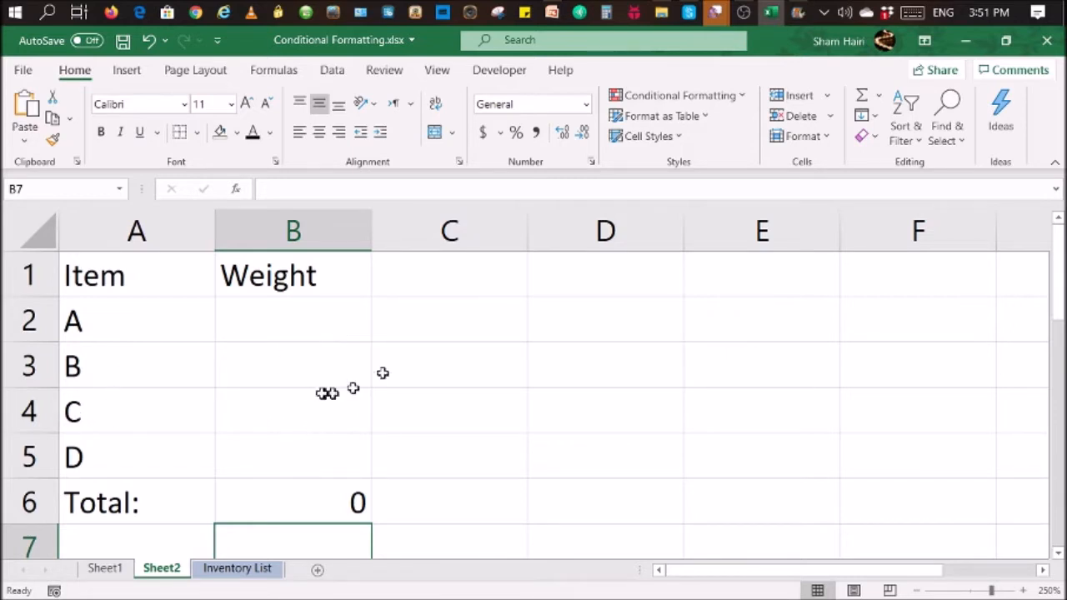
pyautogui.click(344, 321)
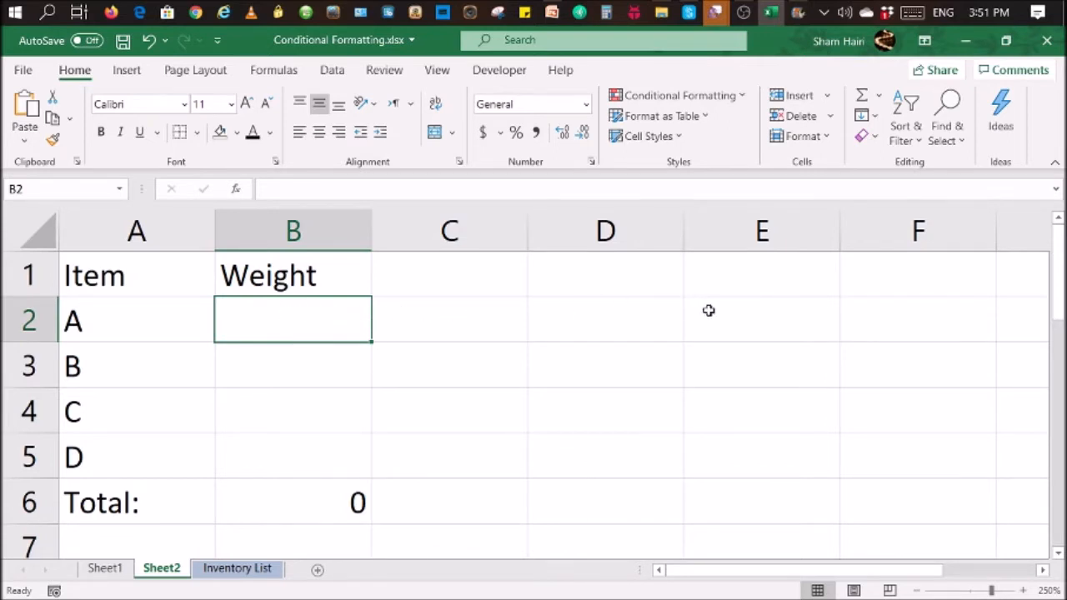
pyautogui.write('1')
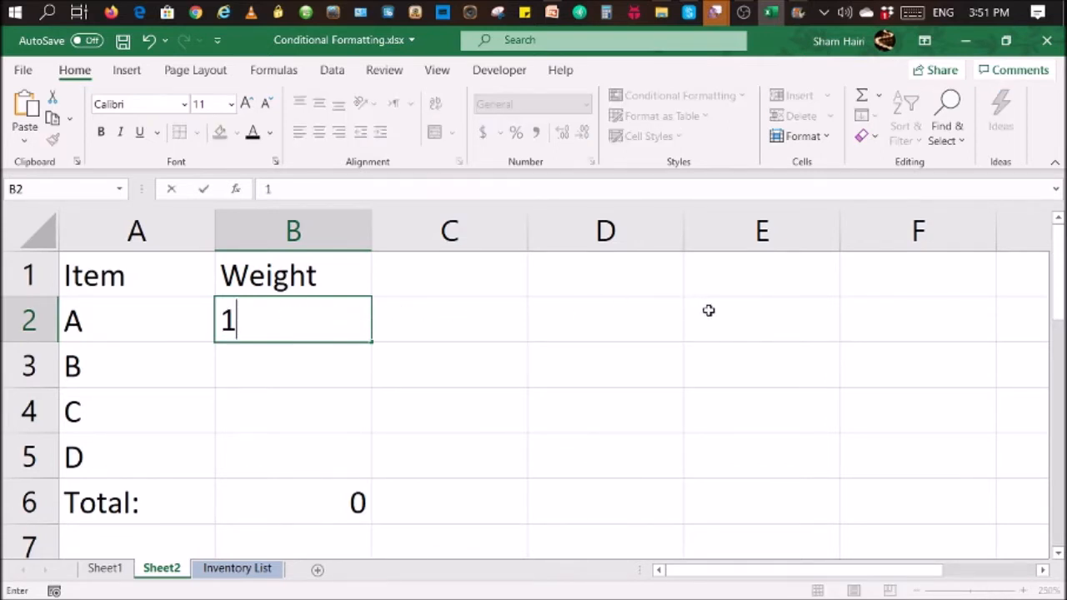
pyautogui.write('0 k h')
pyautogui.press('BackSpace')
pyautogui.write('g')
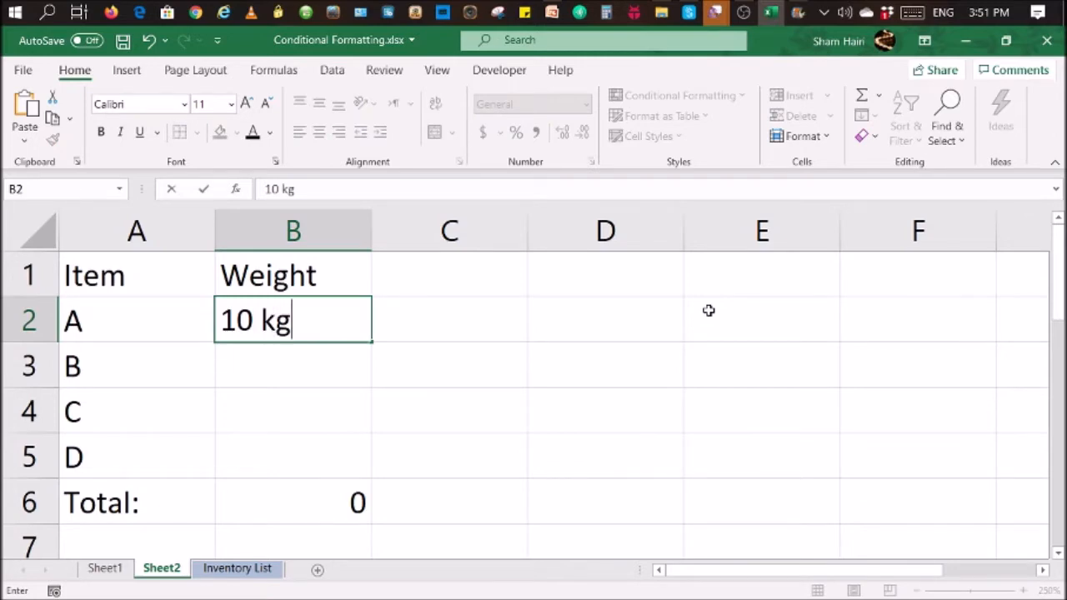
pyautogui.press('Return')
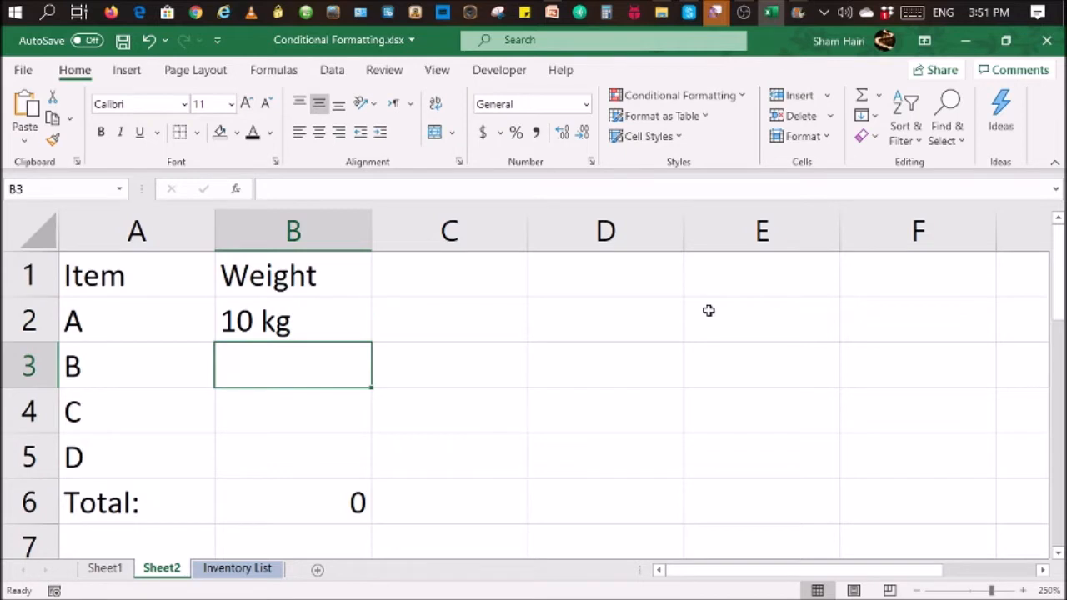
pyautogui.write('20 kg')
pyautogui.press('Return')
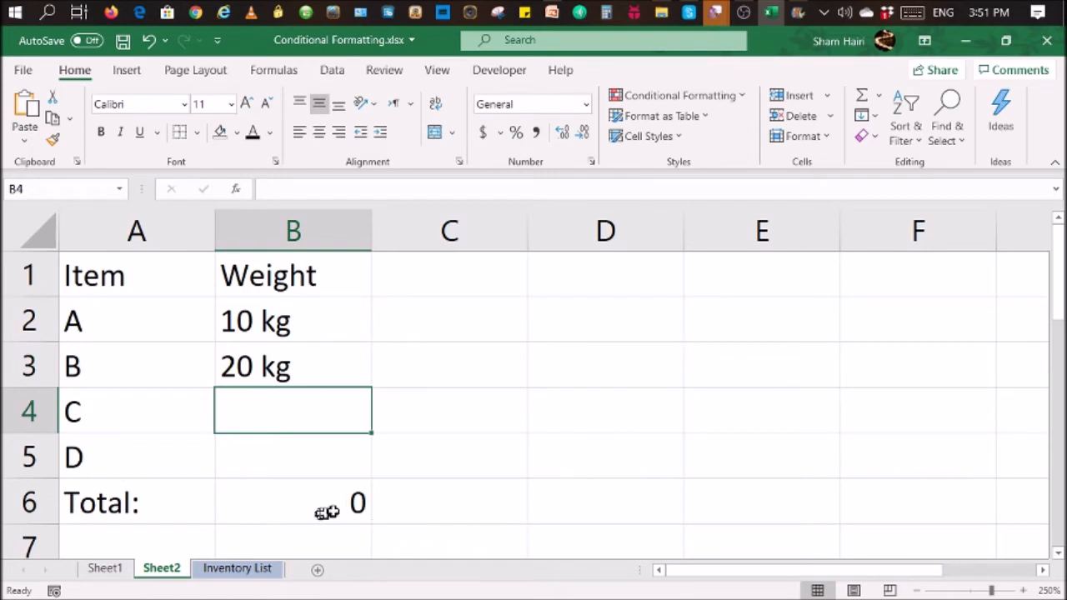
# Inspect the formula in the Total cell of the Weight column, leaving it unedited.
pyautogui.click(364, 502)
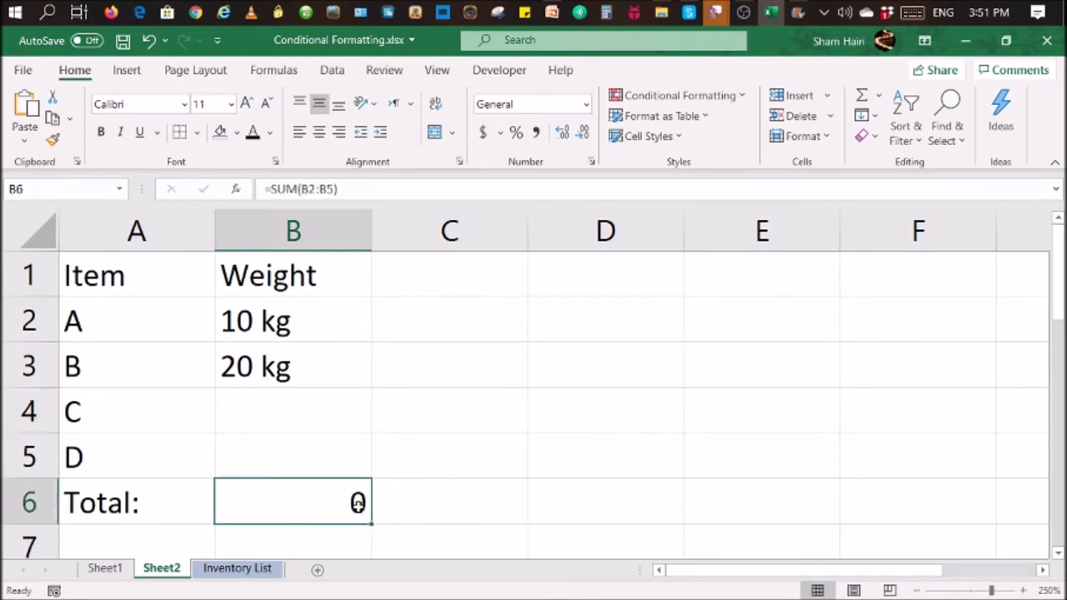
pyautogui.doubleClick(364, 502)
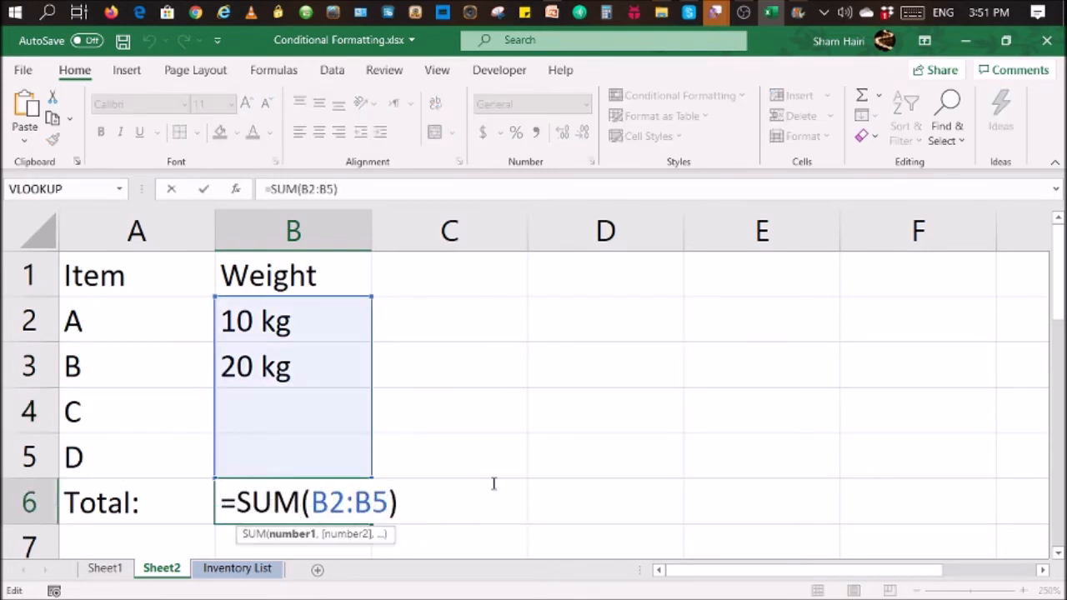
pyautogui.press('Escape')
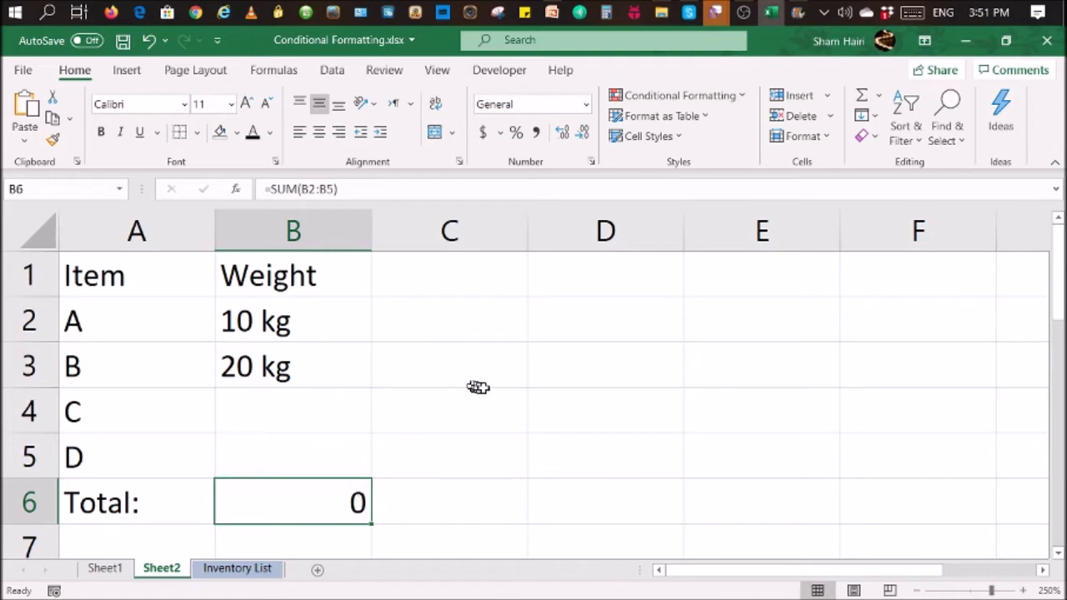
# Replace the weights of items A and B with the plain numbers 10 and 20.
pyautogui.click(250, 329)
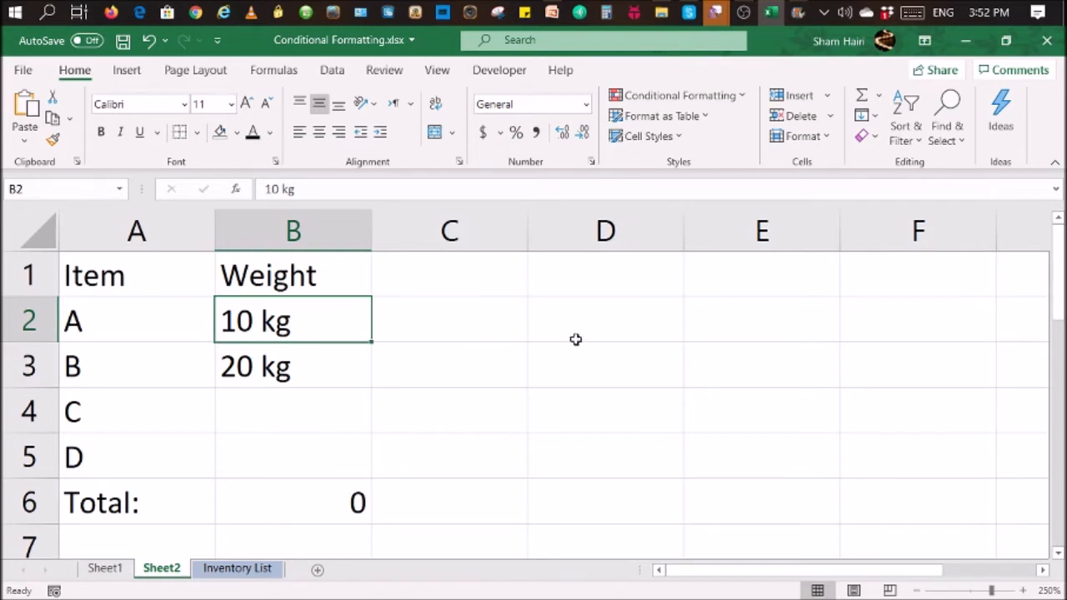
pyautogui.write('10')
pyautogui.press('Return')
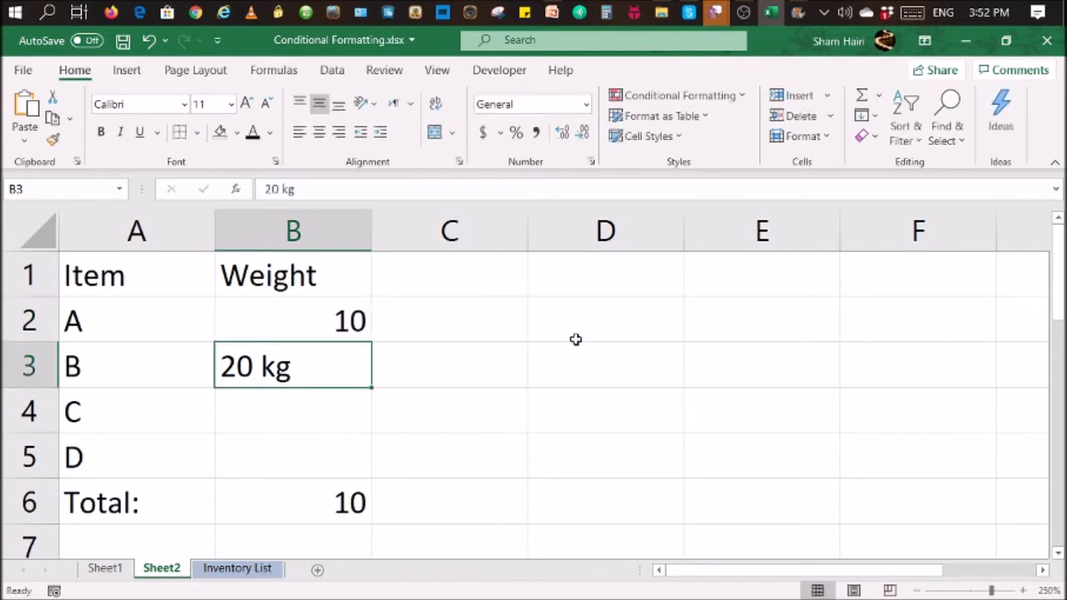
pyautogui.write('20')
pyautogui.press('Return')
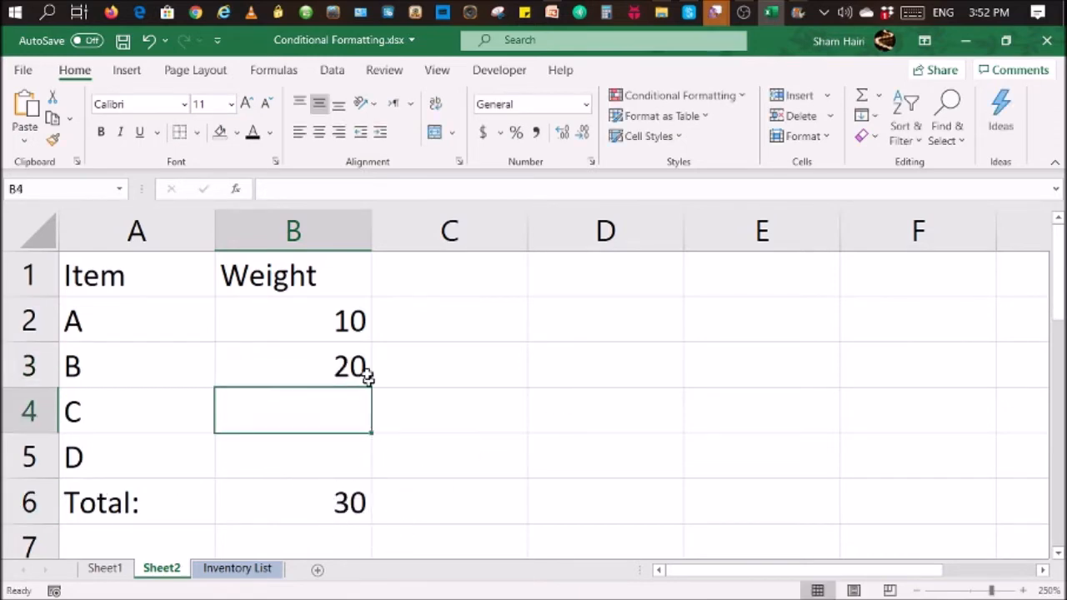
# Review the custom number formatting topic on Sheet1 and return to Sheet2.
pyautogui.click(357, 323)
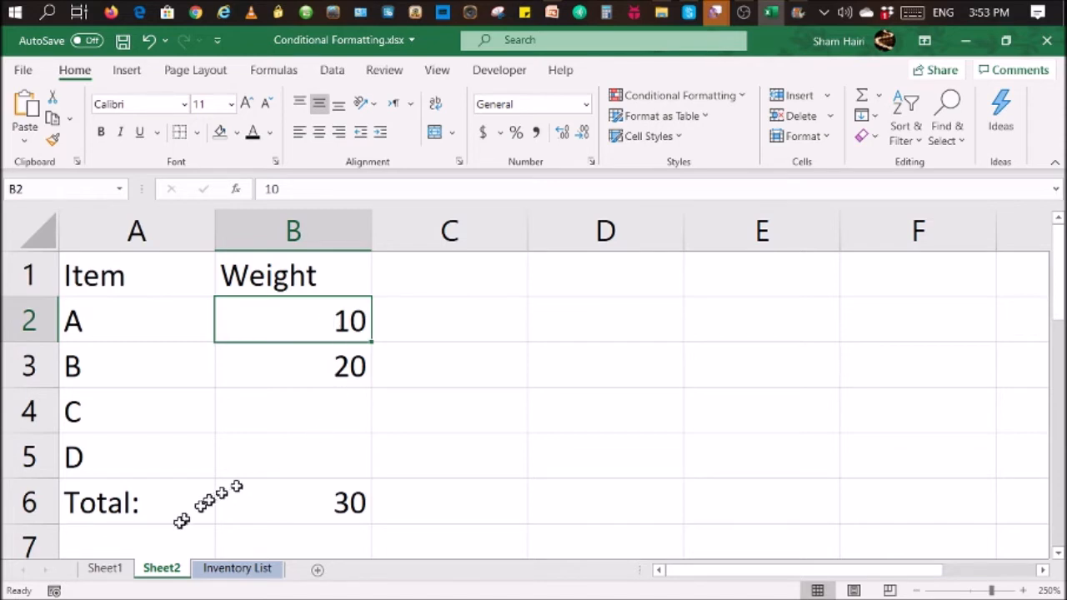
pyautogui.click(110, 567)
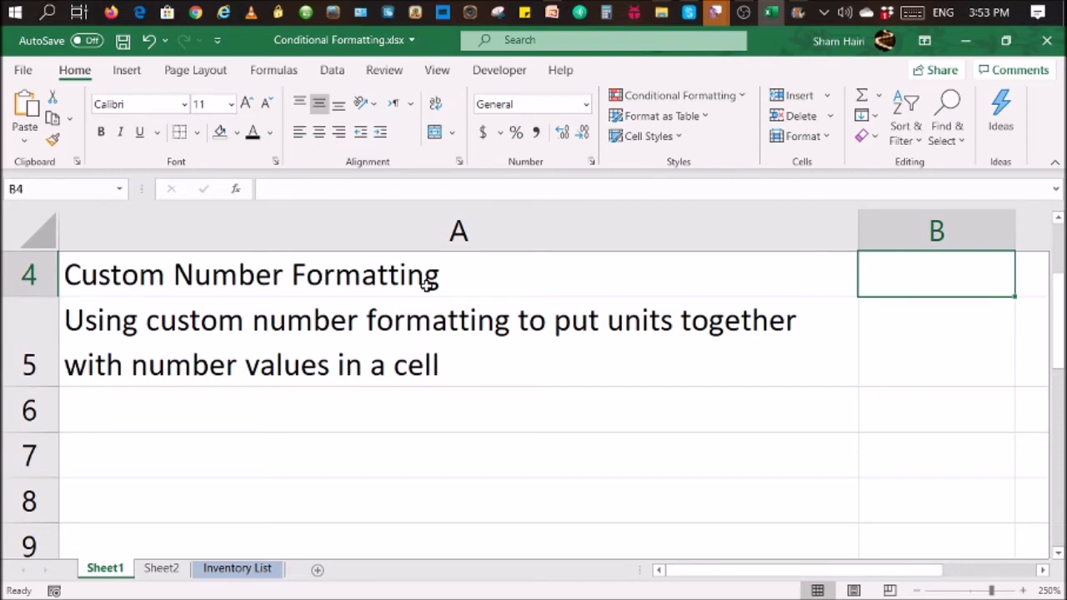
pyautogui.click(163, 568)
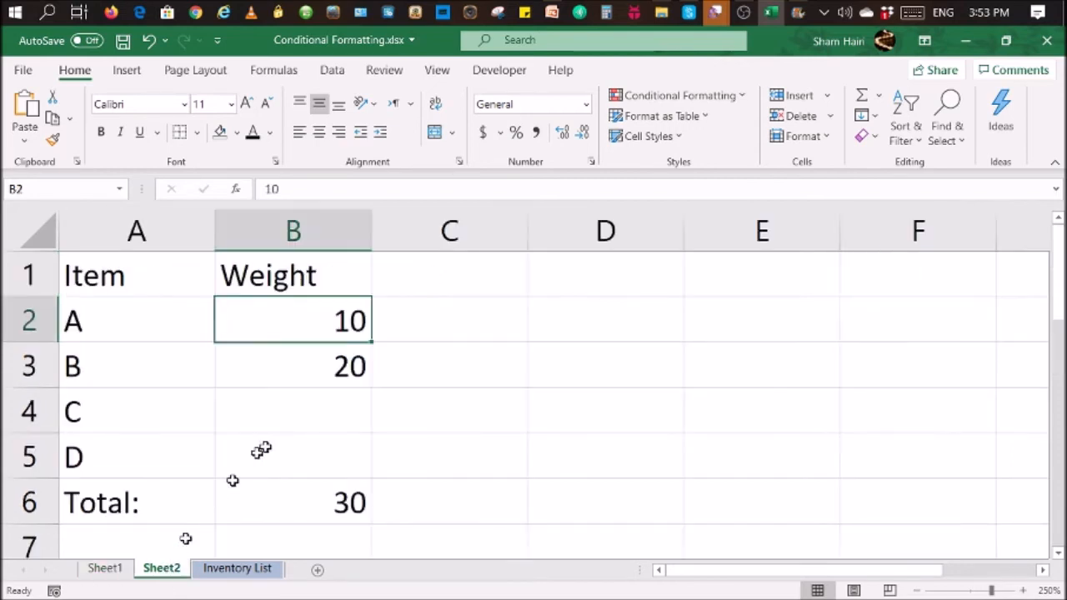
# Clear the weight entries of items A to D in cells B2:B5.
pyautogui.moveTo(350, 329); pyautogui.dragTo(353, 432)
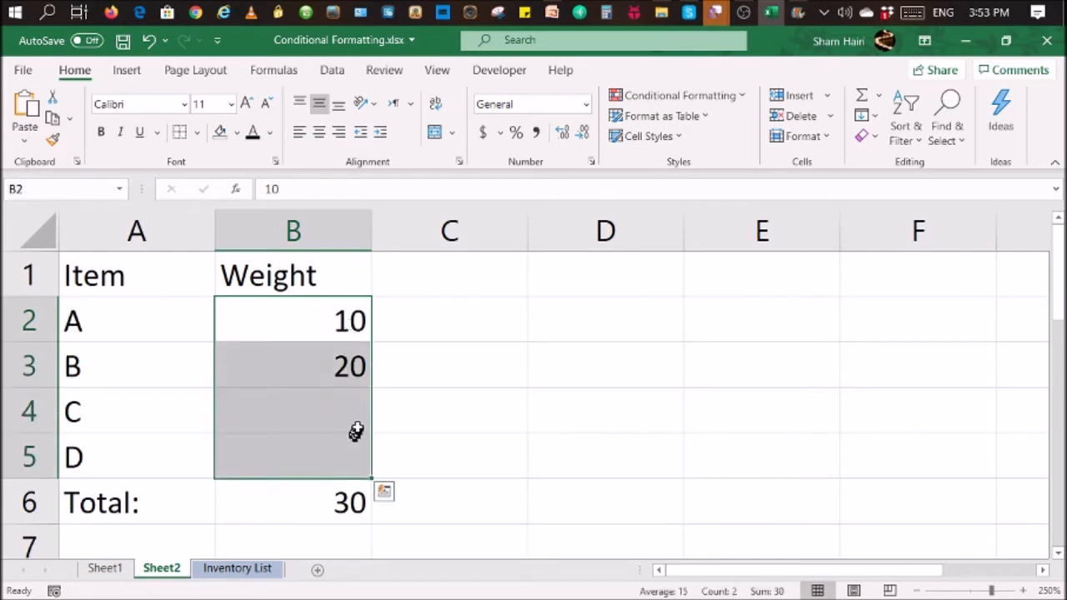
pyautogui.click(407, 366)
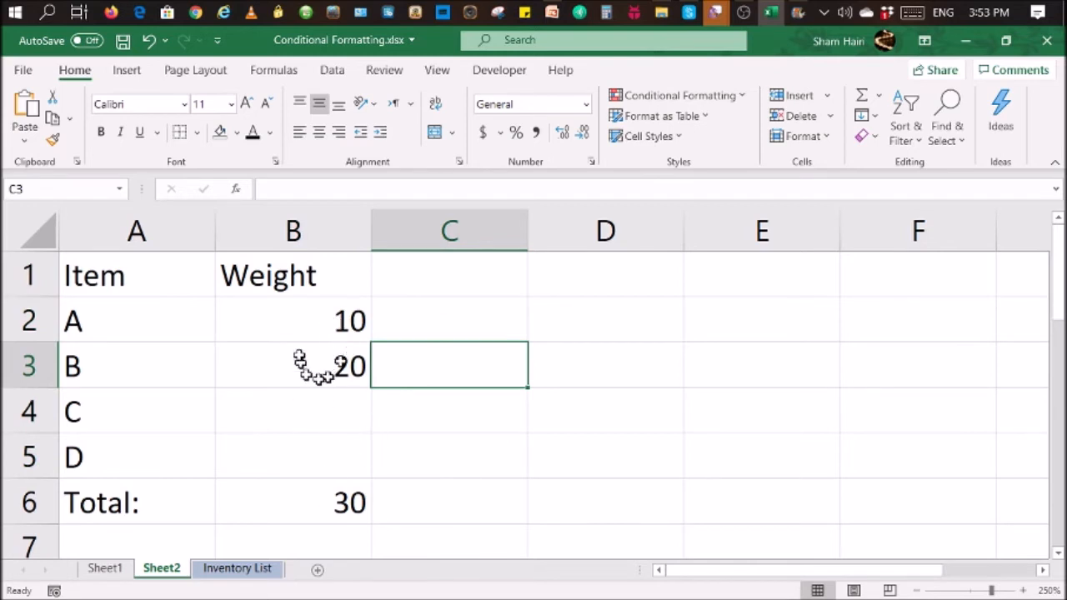
pyautogui.moveTo(316, 320); pyautogui.dragTo(314, 441)
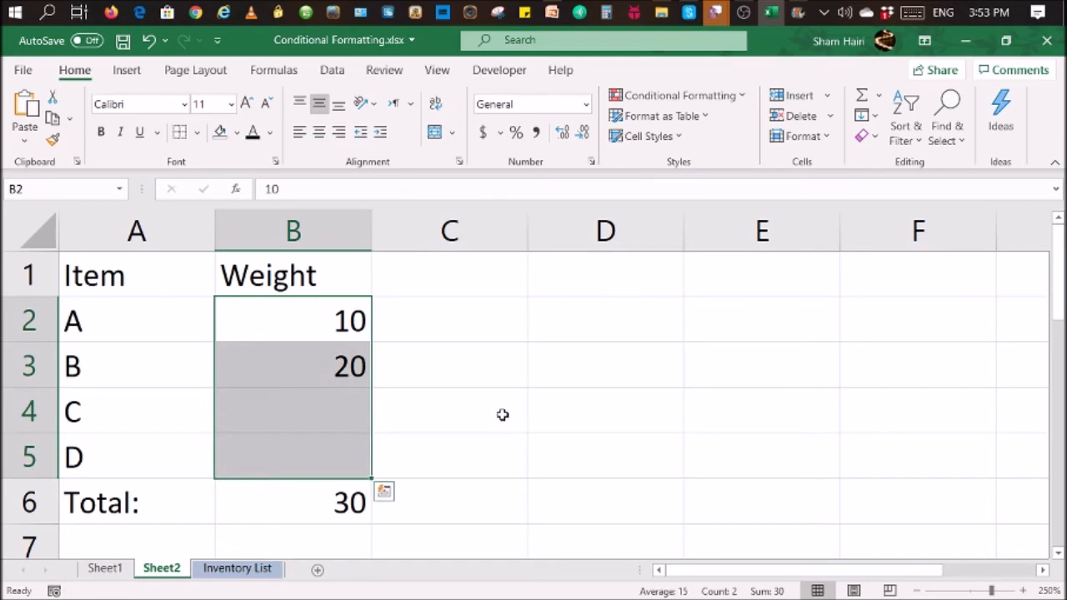
pyautogui.press('Delete')
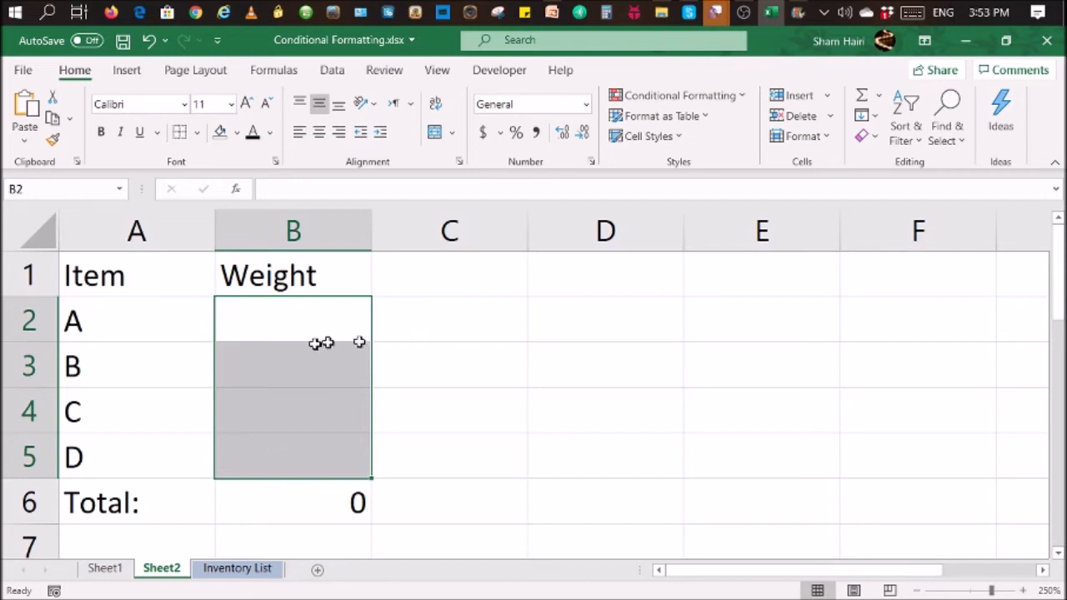
pyautogui.click(427, 321)
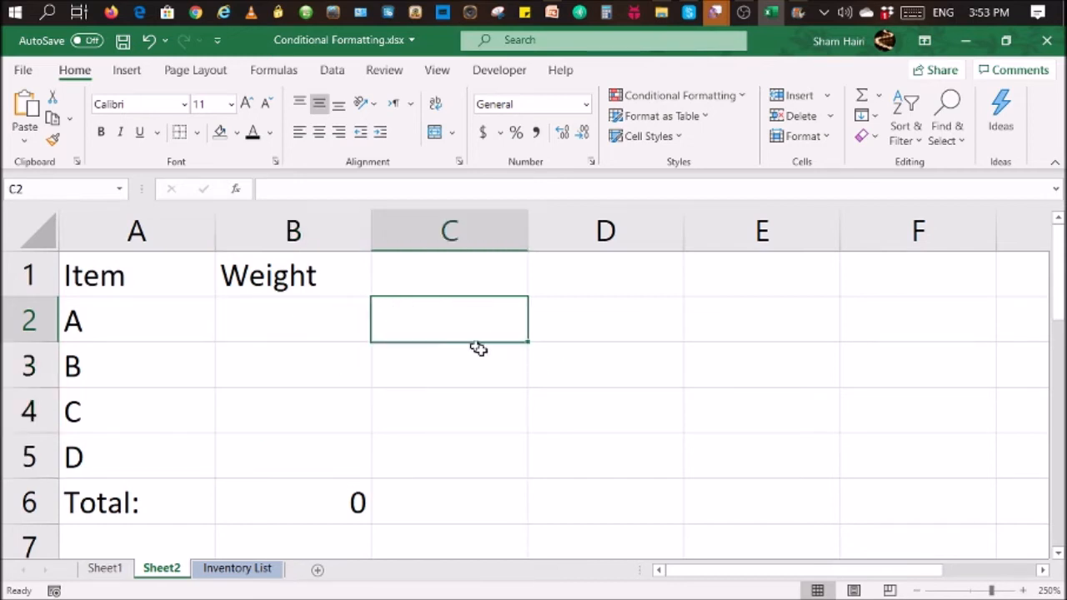
# Open the cell format settings for the weight cells B2:B5 and choose the Custom number category.
pyautogui.moveTo(297, 314); pyautogui.dragTo(308, 454)
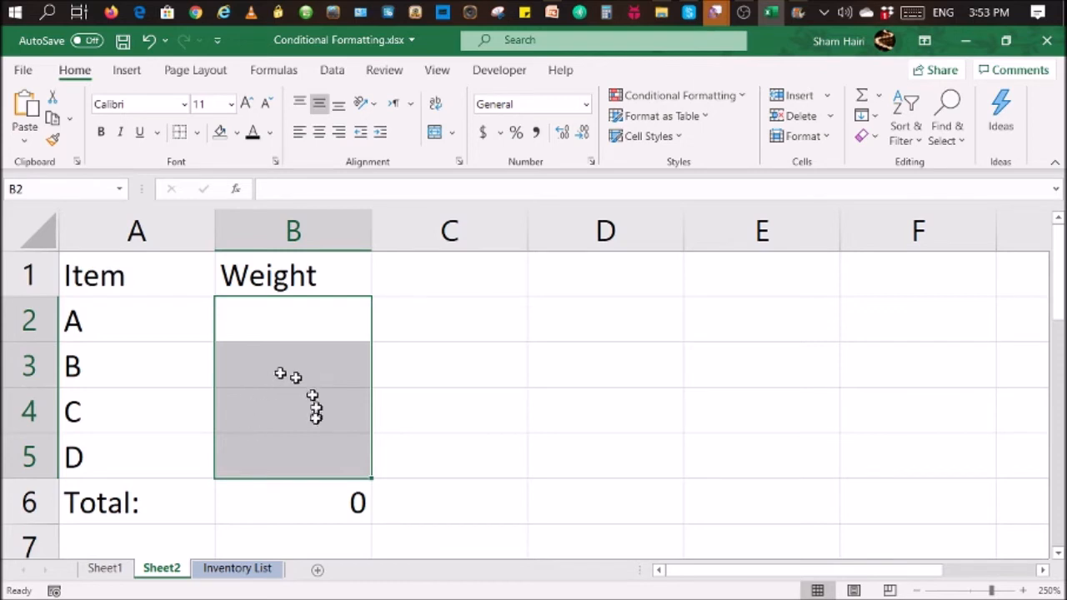
pyautogui.rightClick(284, 333)
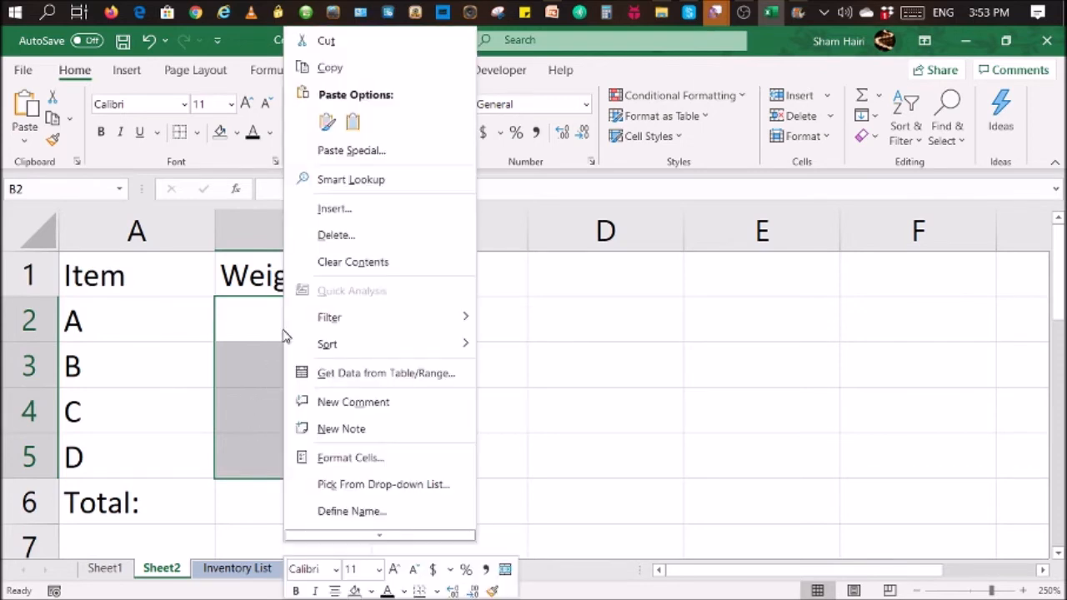
pyautogui.click(367, 460)
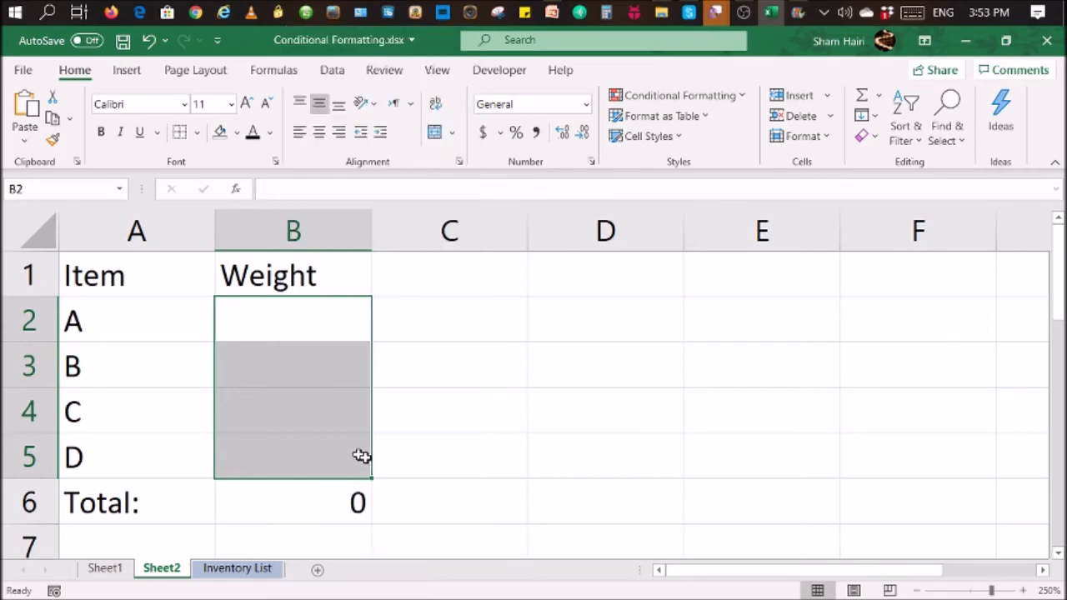
pyautogui.moveTo(349, 171); pyautogui.dragTo(534, 147)
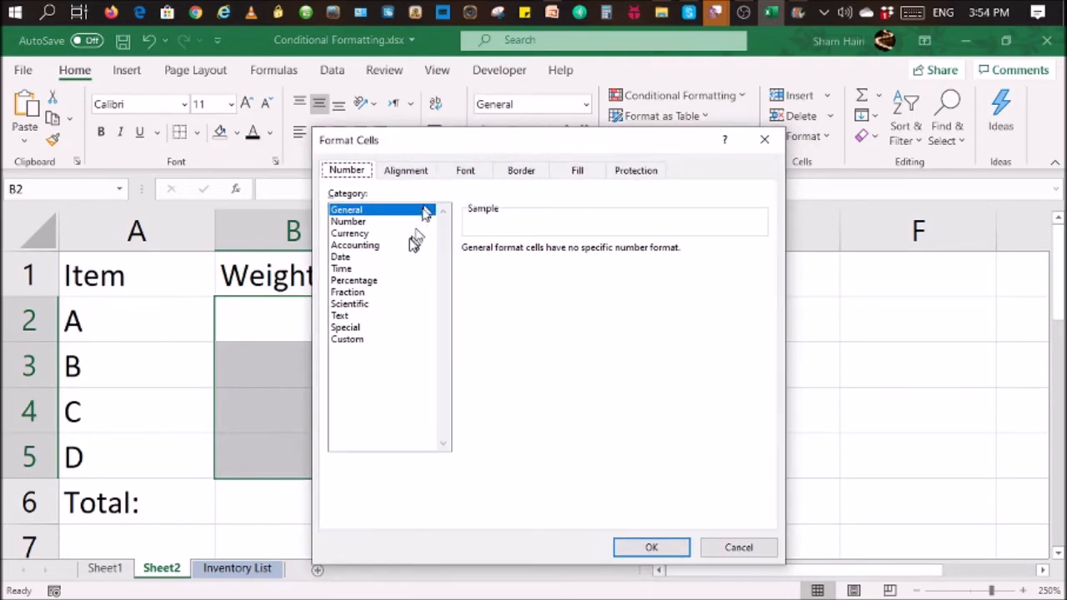
pyautogui.click(365, 340)
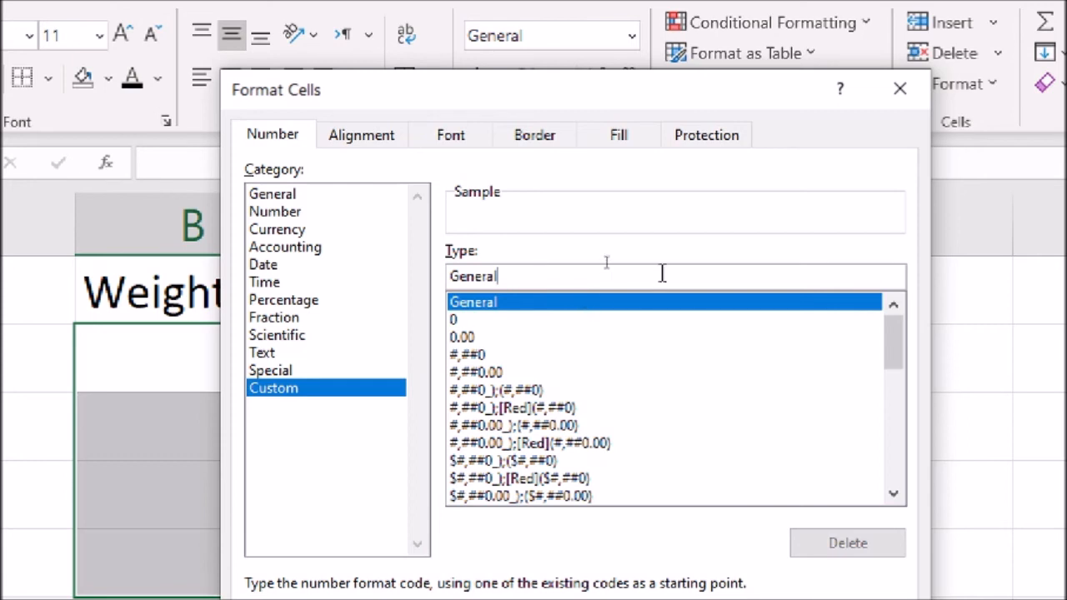
# Set the custom format code to General" kg", with a space before the unit, and apply it to the selected cells.
pyautogui.write('"')
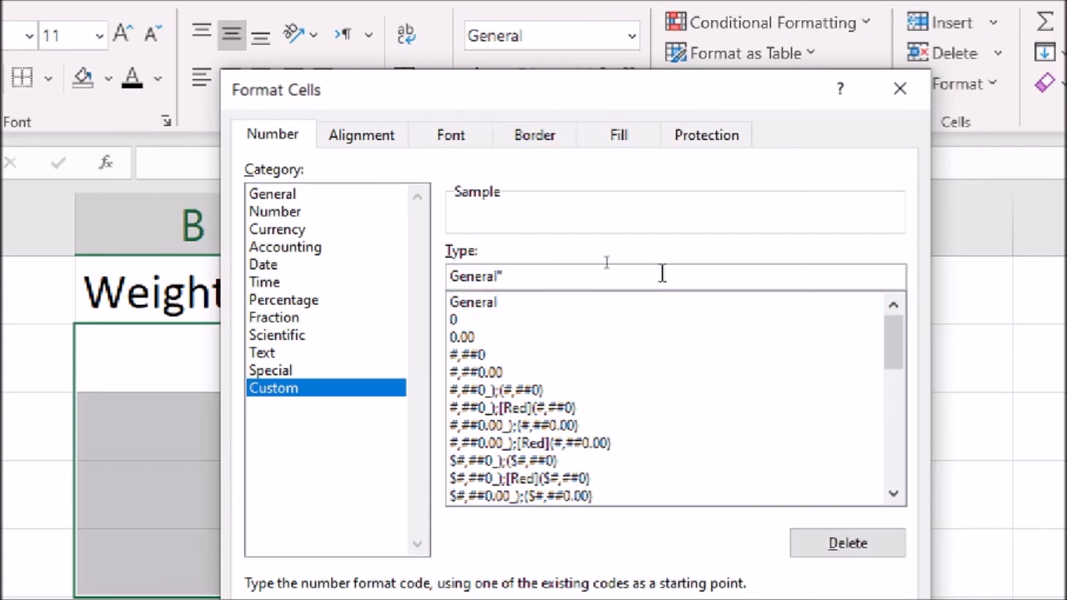
pyautogui.write('kg"')
pyautogui.press('Left')
pyautogui.press('Left')
pyautogui.press('Left')
pyautogui.press('Right')
pyautogui.press('Right')
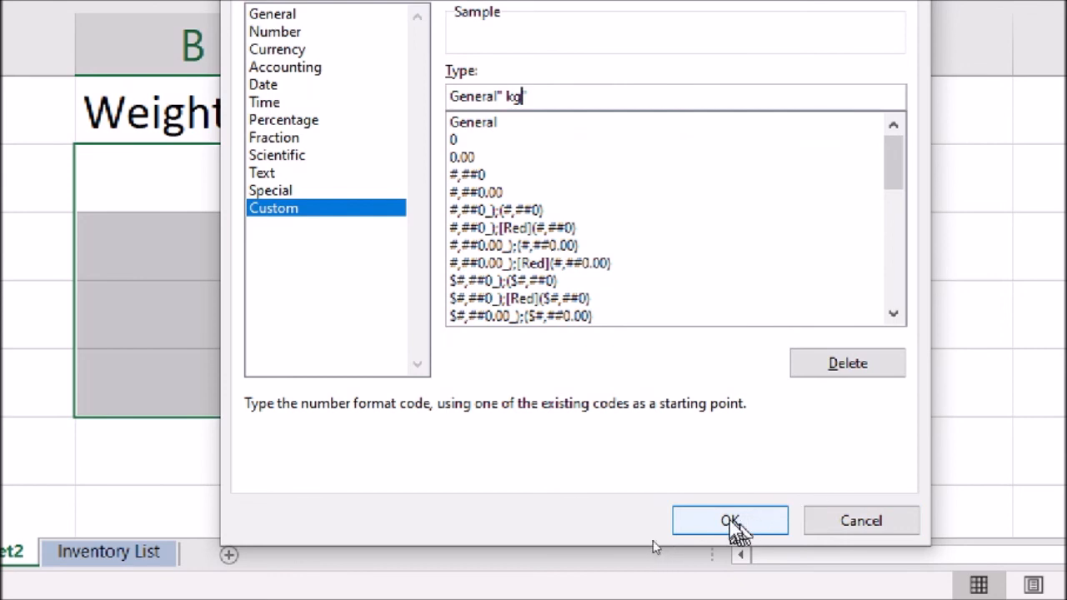
pyautogui.click(755, 525)
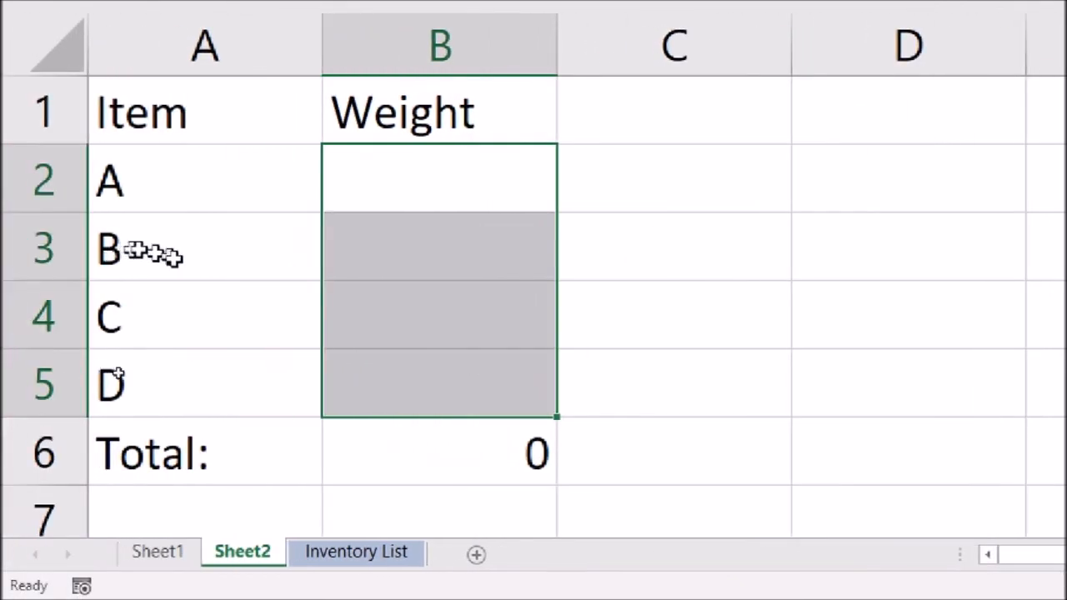
# Enter the weights as plain numbers: 10 for item A, 20 for item B and 30 for item C.
pyautogui.click(439, 179)
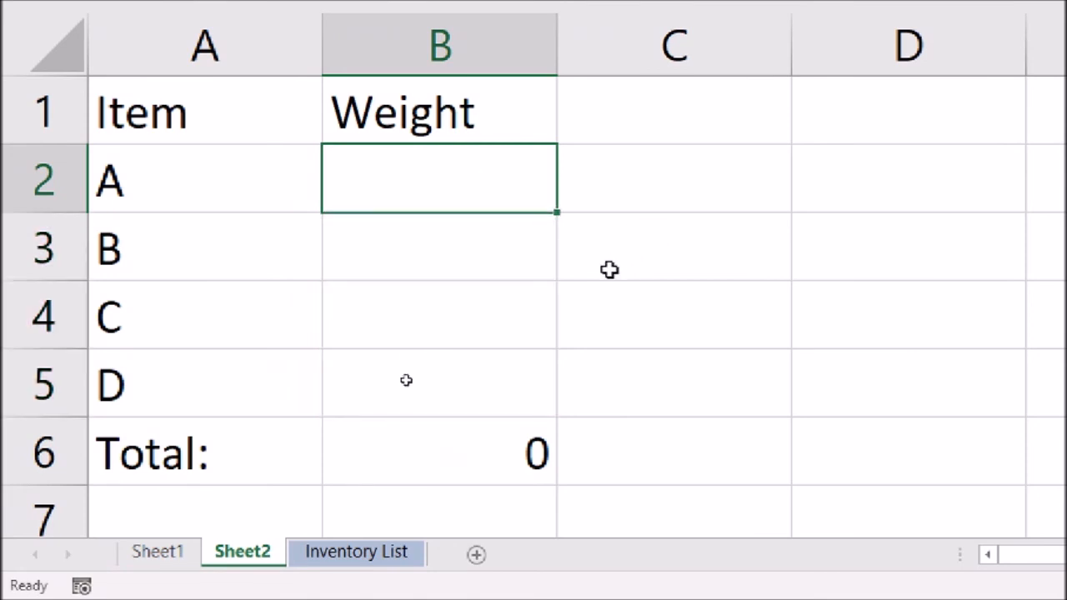
pyautogui.write('10')
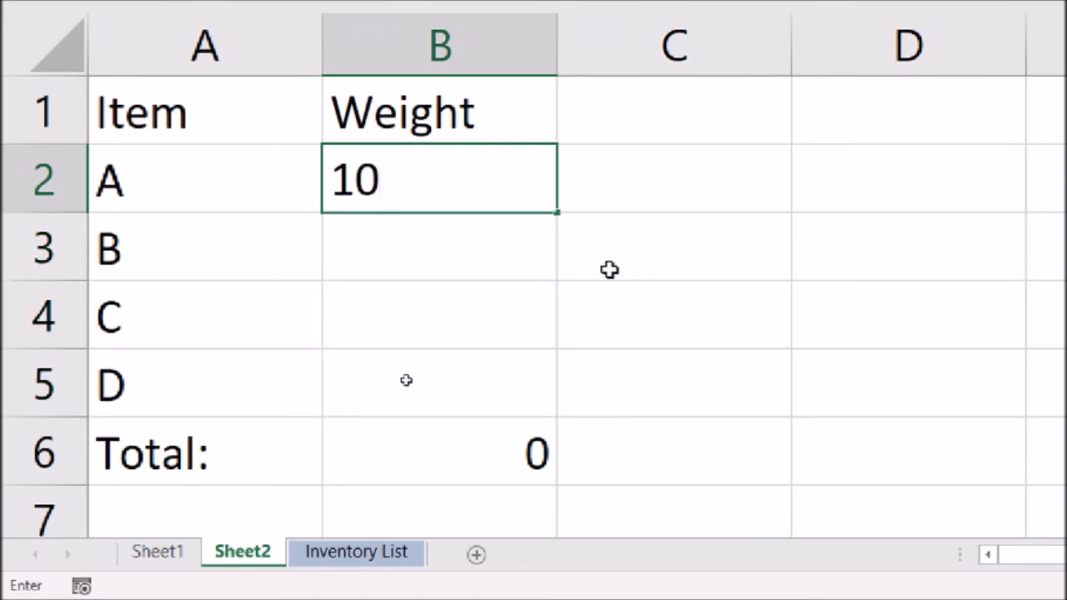
pyautogui.press('Return')
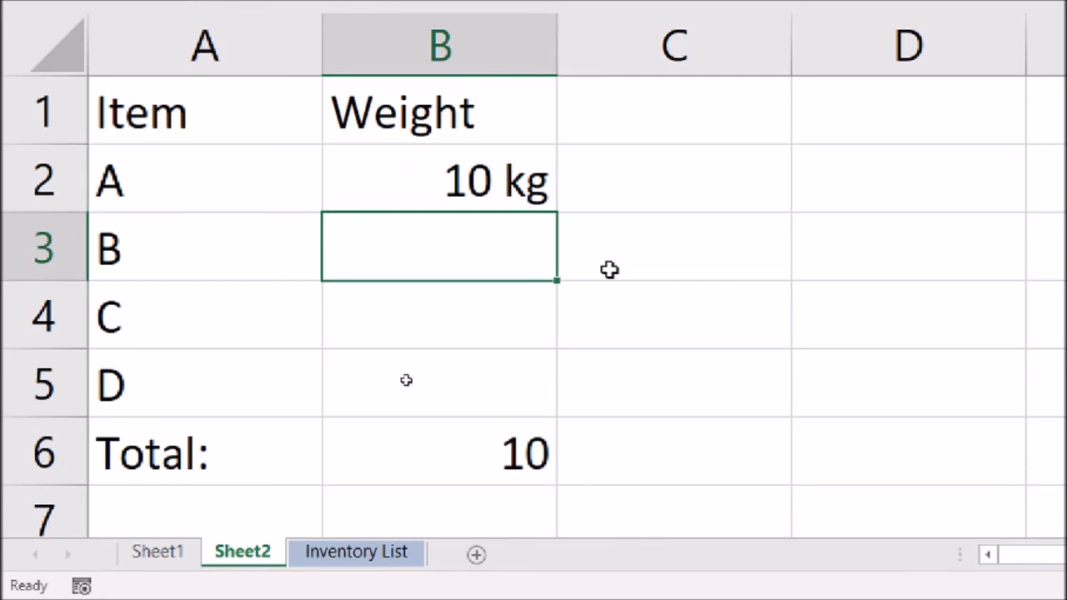
pyautogui.write('20')
pyautogui.press('Return')
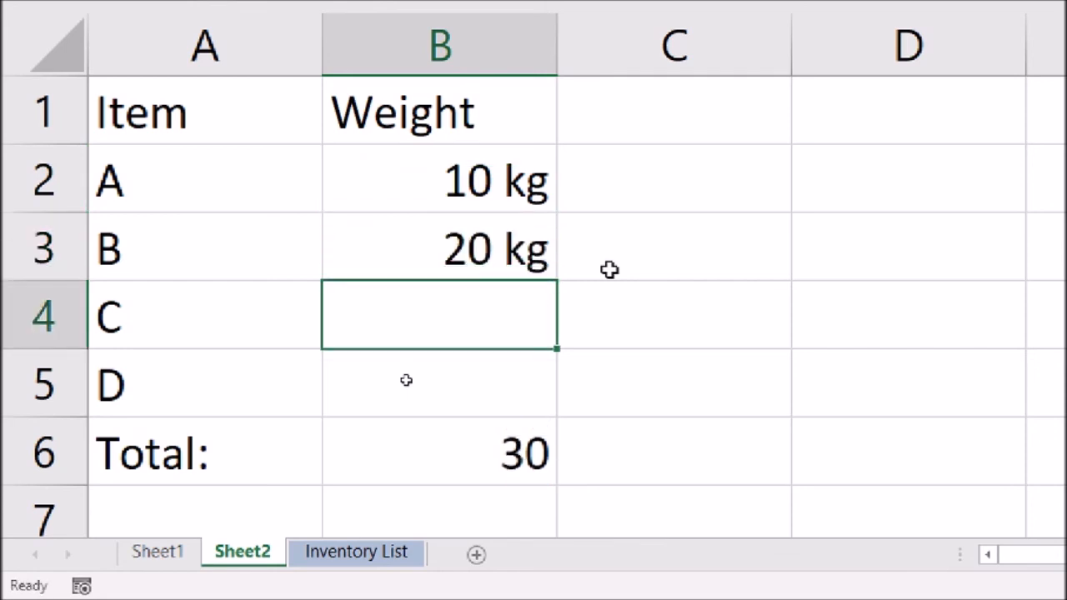
pyautogui.write('30')
pyautogui.press('Return')
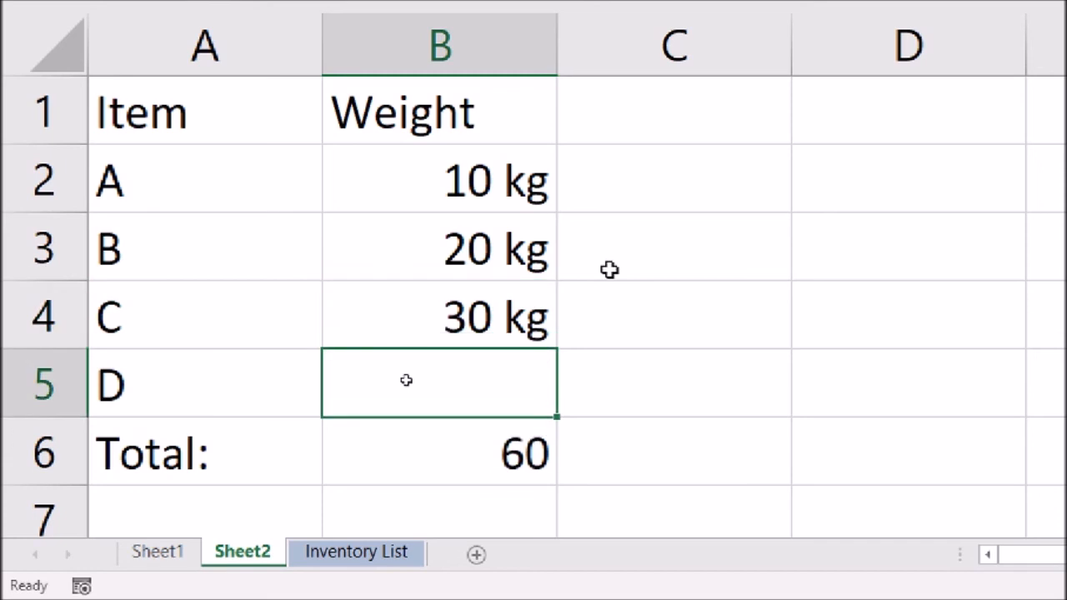